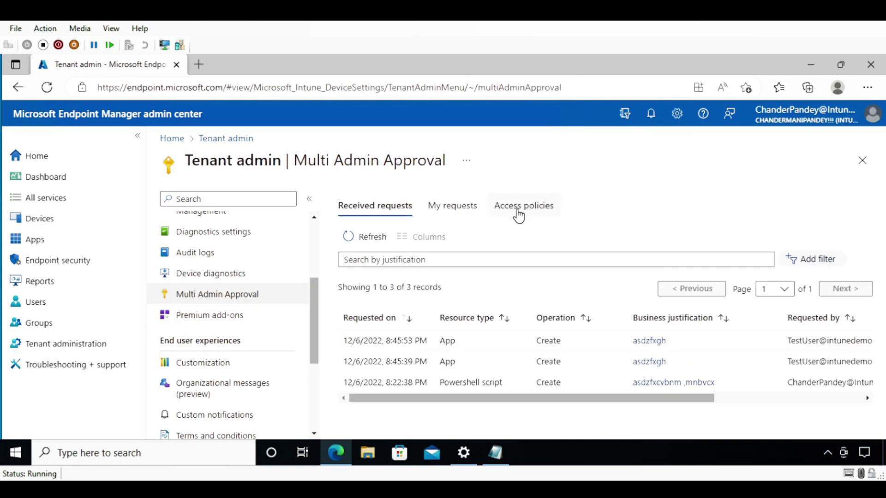
- Start a Scripts access policy named 'Default Access Policy-Scripts', reusing the name as description
{"action": "left_click", "coordinate": [518, 213]}
{"action": "left_click", "coordinate": [364, 260]}
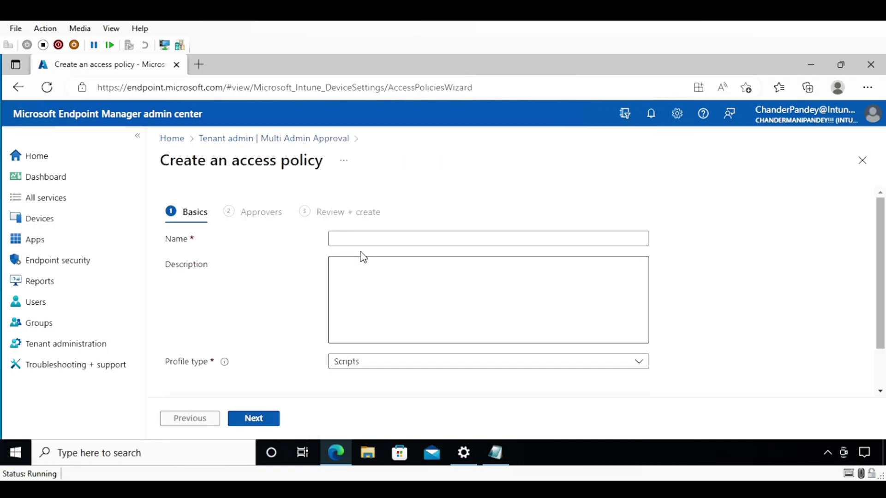
{"action": "left_click", "coordinate": [346, 238]}
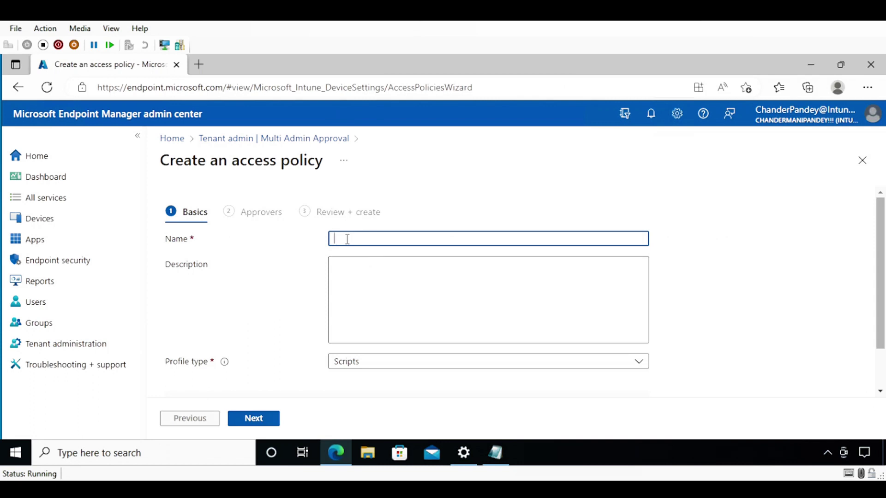
{"action": "type", "text": "Default Access Policy-Scripts"}
{"action": "left_click_drag", "start_coordinate": [457, 239], "coordinate": [331, 238]}
{"action": "key", "text": "ctrl+c"}
{"action": "left_click", "coordinate": [361, 295]}
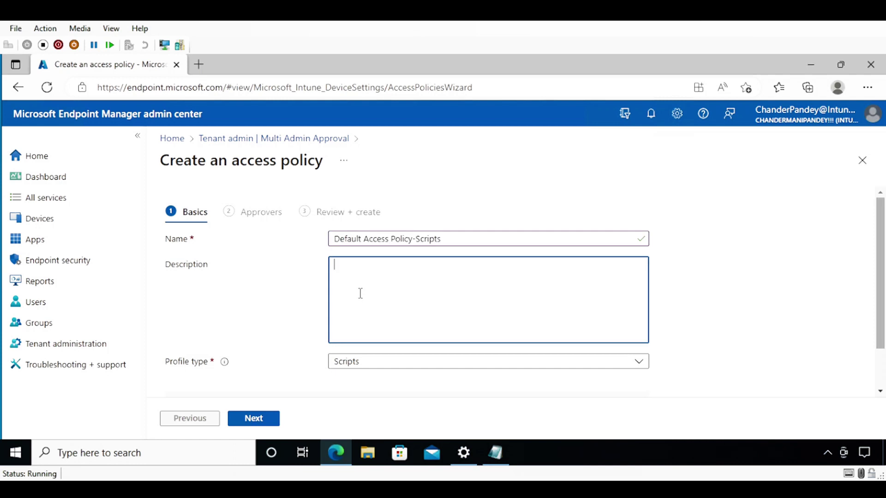
{"action": "key", "text": "ctrl+v"}
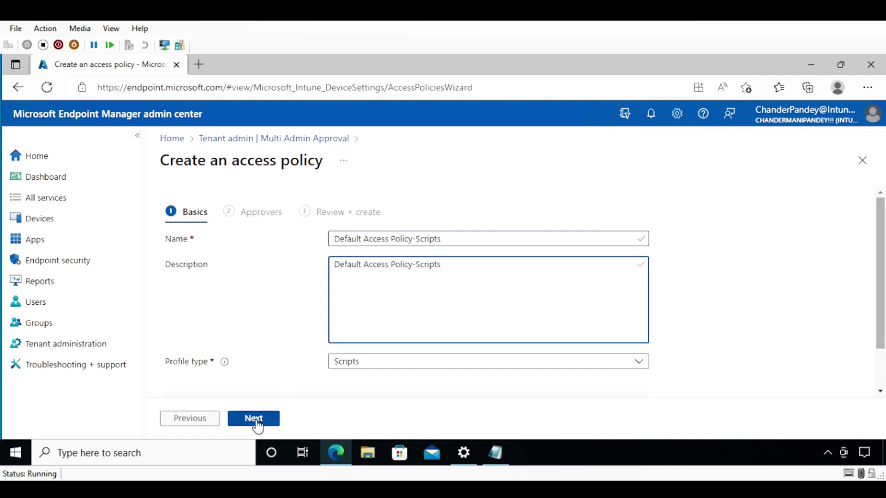
- Set the Approval group as approvers and create the Scripts policy
{"action": "left_click", "coordinate": [257, 423]}
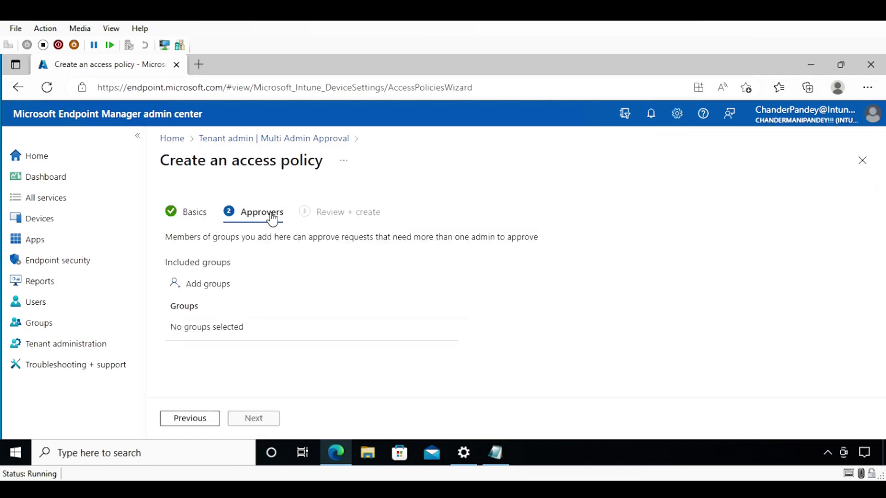
{"action": "left_click", "coordinate": [215, 285]}
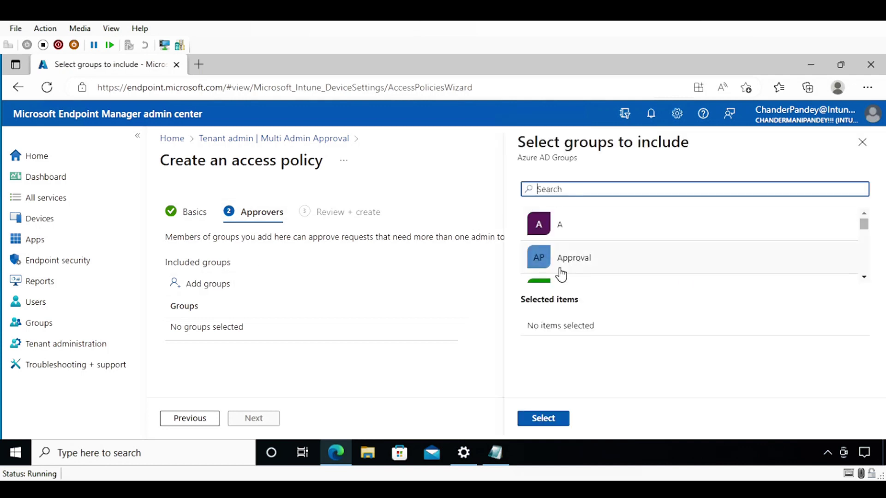
{"action": "left_click", "coordinate": [574, 268]}
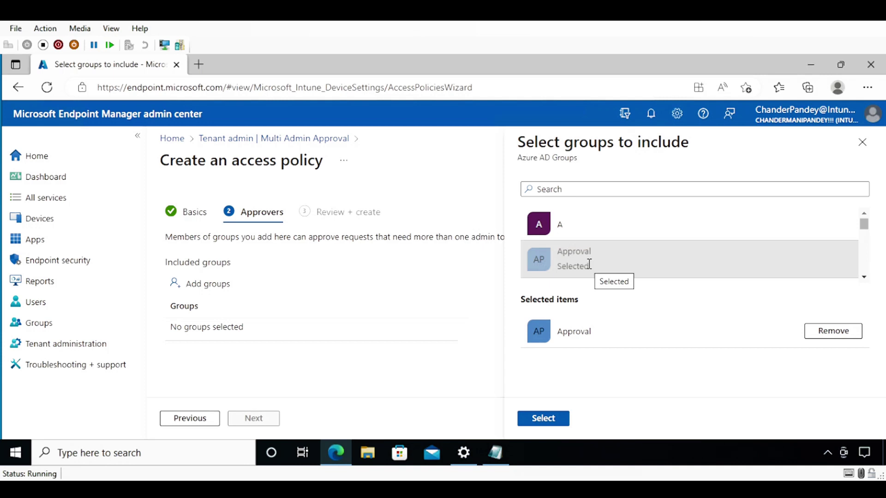
{"action": "left_click", "coordinate": [543, 421]}
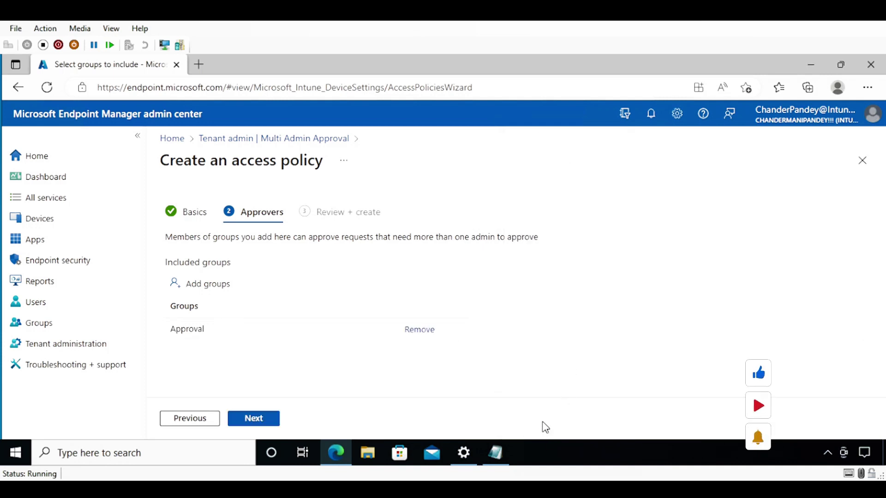
{"action": "left_click", "coordinate": [257, 420]}
{"action": "left_click", "coordinate": [258, 420]}
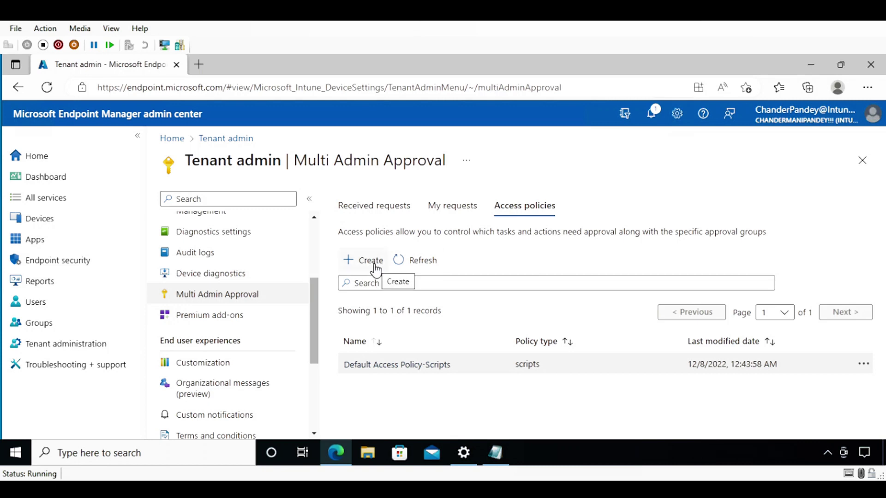
- Start a new access policy named 'Default Access Policy-Application' with profile type Apps
{"action": "left_click", "coordinate": [370, 263]}
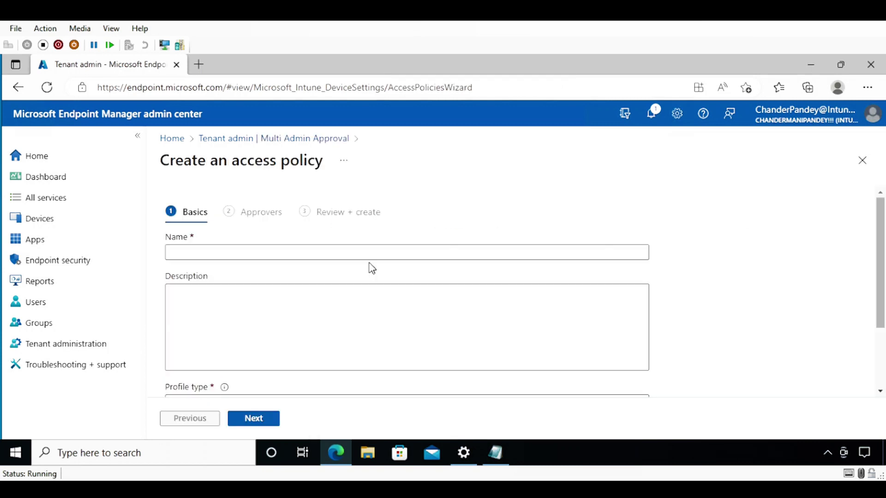
{"action": "left_click", "coordinate": [351, 240]}
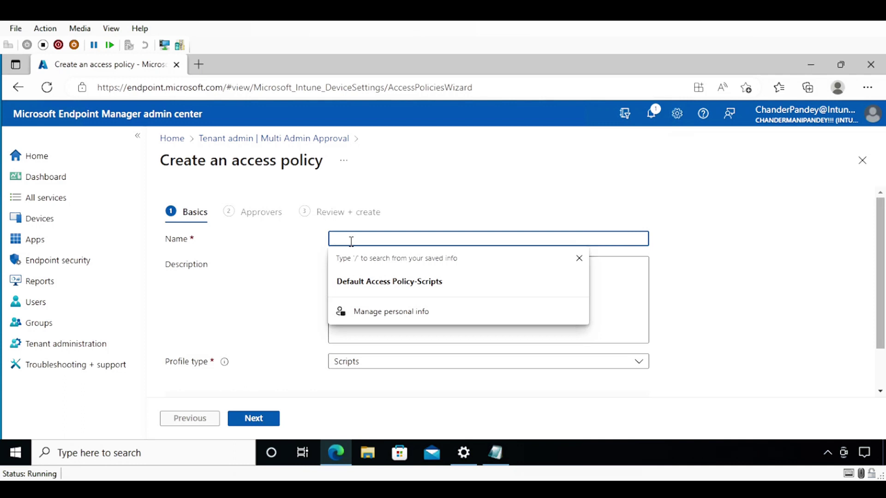
{"action": "key", "text": "ctrl+v"}
{"action": "key", "text": "BackSpace"}
{"action": "key", "text": "BackSpace"}
{"action": "key", "text": "BackSpace"}
{"action": "key", "text": "BackSpace"}
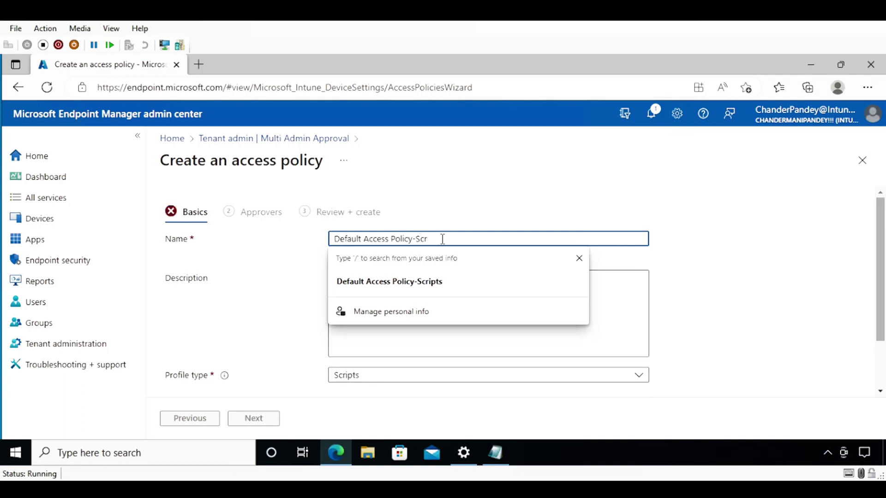
{"action": "key", "text": "BackSpace"}
{"action": "key", "text": "BackSpace"}
{"action": "key", "text": "BackSpace"}
{"action": "type", "text": "Application"}
{"action": "left_click", "coordinate": [356, 366]}
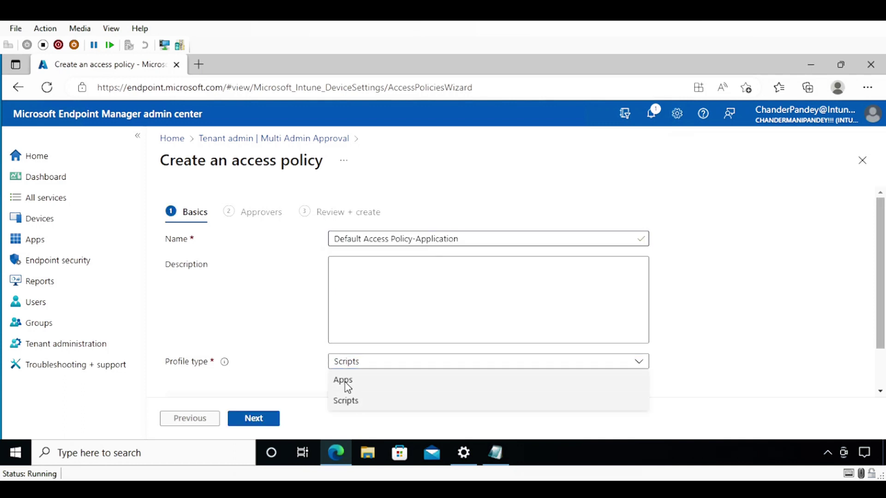
{"action": "left_click", "coordinate": [347, 386]}
- Add the Approval group as approvers and create the Apps policy
{"action": "left_click", "coordinate": [260, 420]}
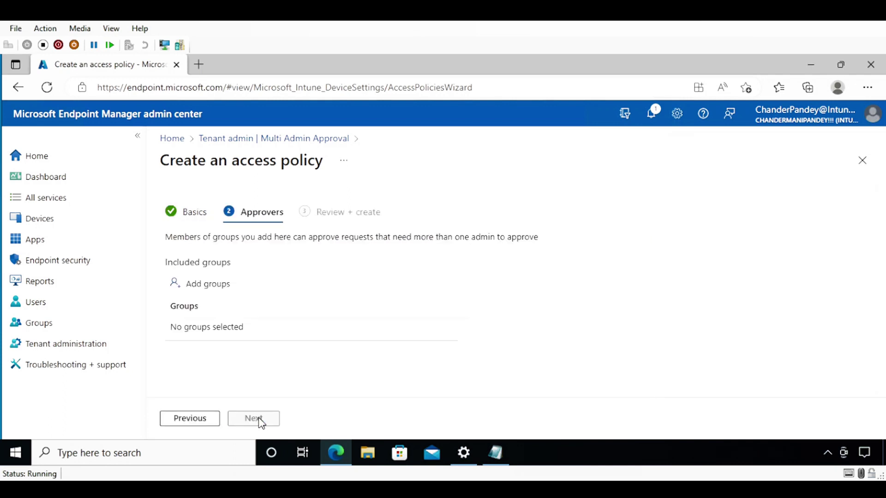
{"action": "left_click", "coordinate": [202, 289]}
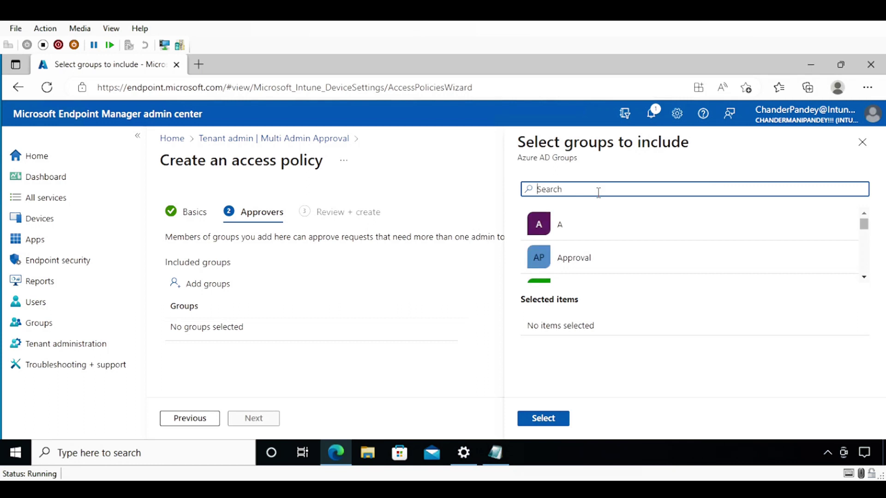
{"action": "left_click", "coordinate": [578, 261]}
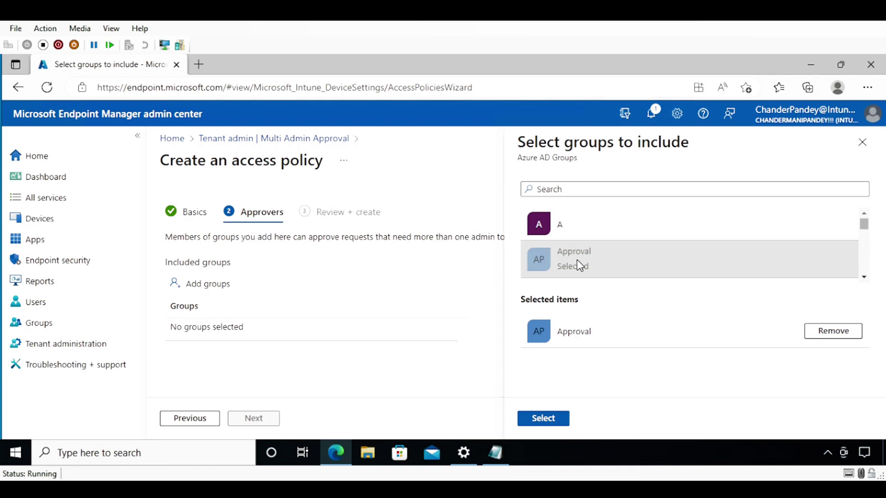
{"action": "left_click", "coordinate": [546, 421]}
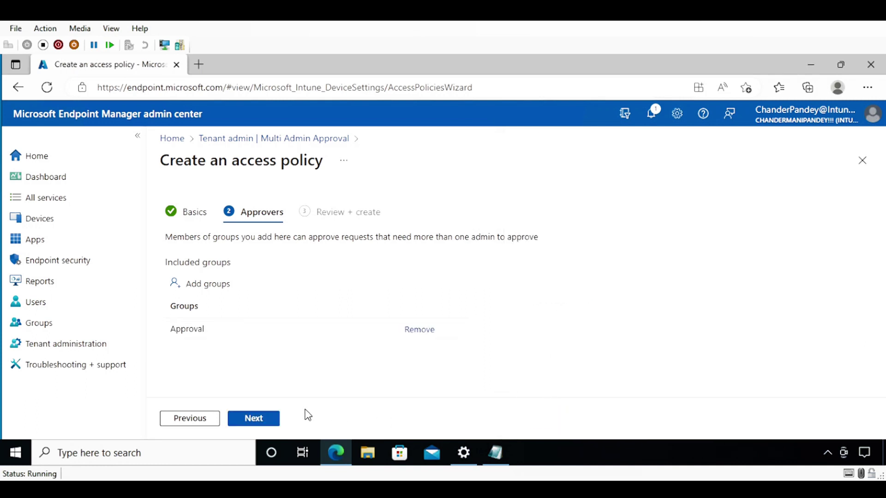
{"action": "left_click", "coordinate": [253, 422]}
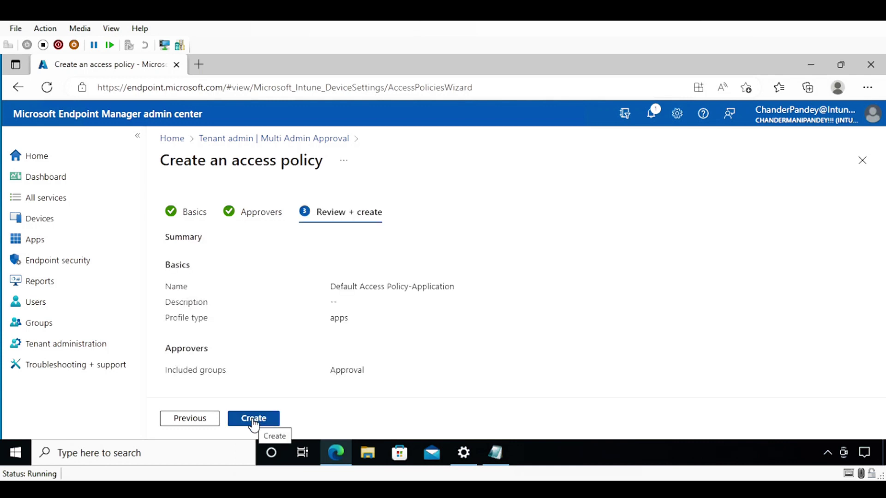
{"action": "left_click", "coordinate": [253, 420]}
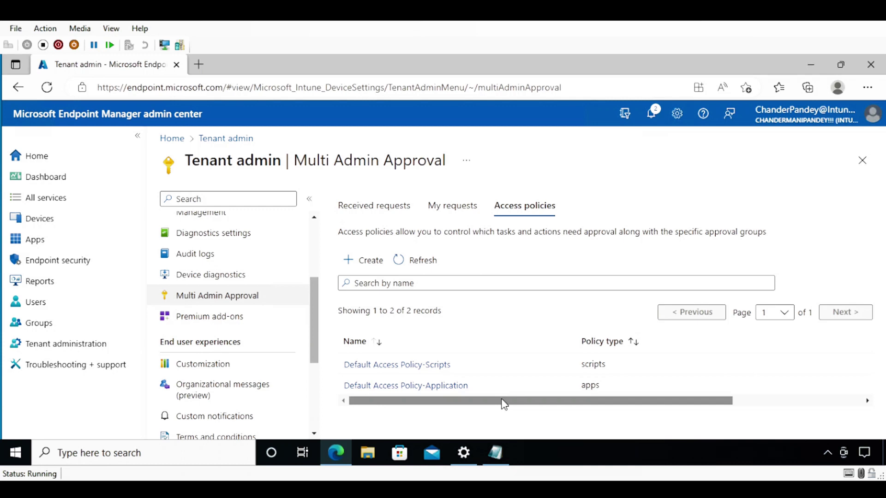
- Review the Approval group's three members, then bring up the account switcher
{"action": "left_click", "coordinate": [42, 324]}
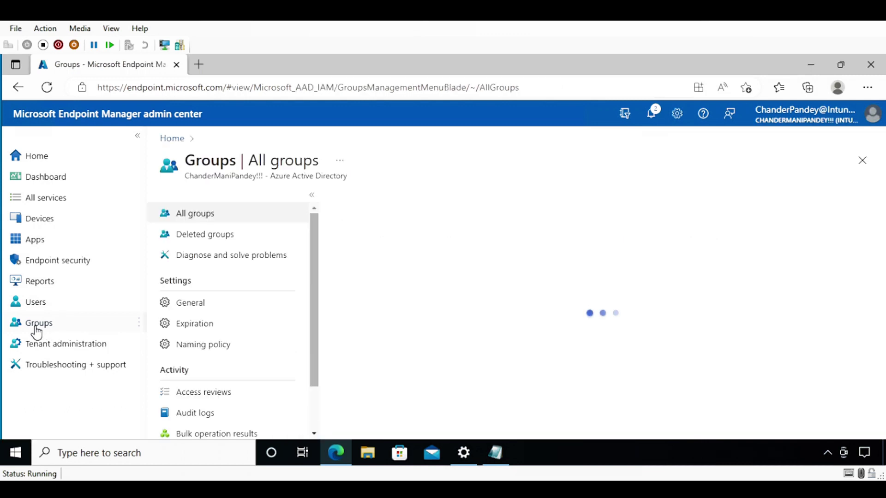
{"action": "left_click", "coordinate": [414, 369]}
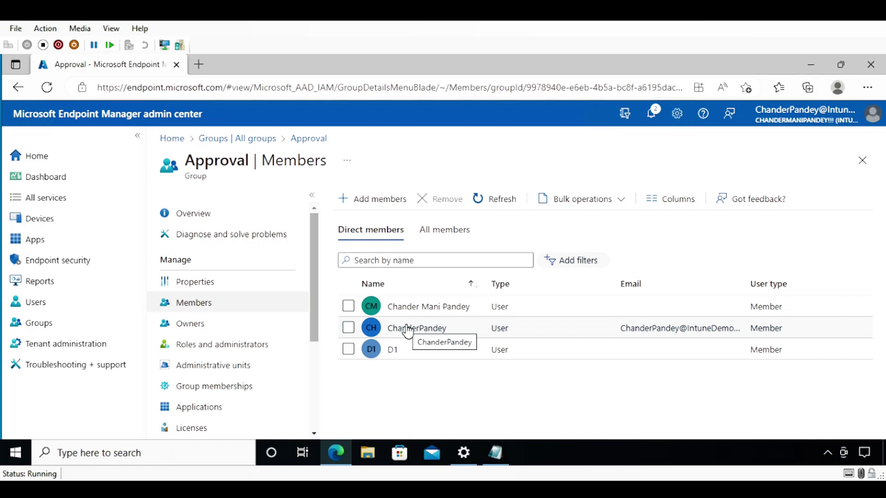
{"action": "left_click", "coordinate": [348, 329]}
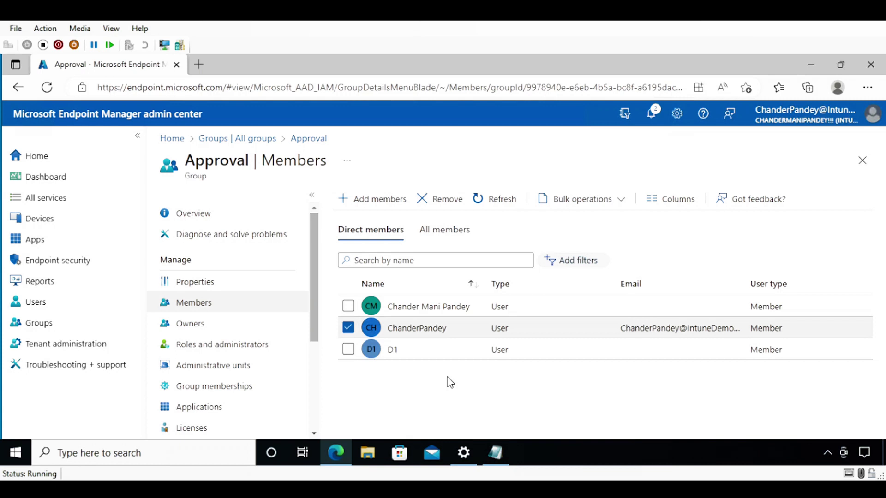
{"action": "left_click", "coordinate": [852, 116]}
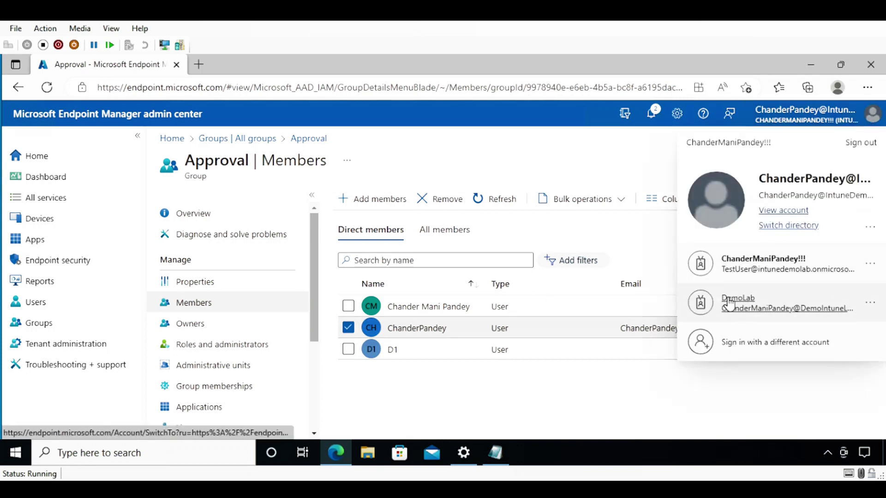
- As the other admin, add a new app of type Microsoft Store app (new) from All apps
{"action": "left_click", "coordinate": [748, 277]}
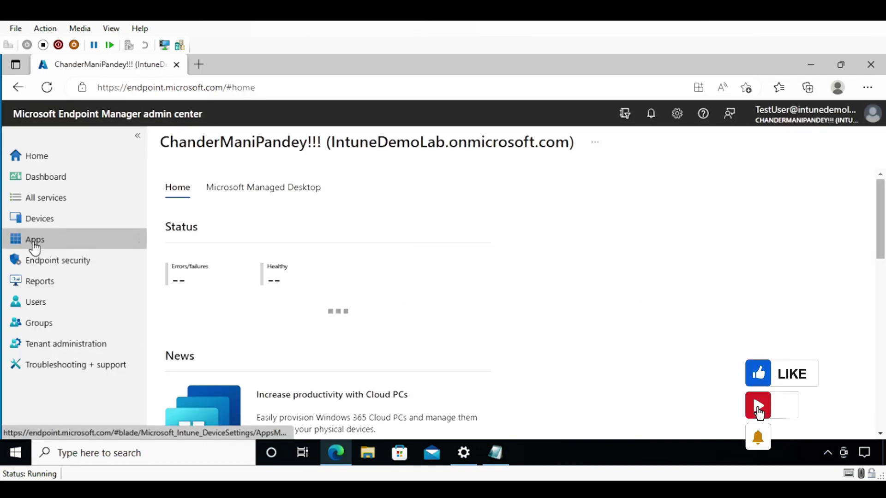
{"action": "left_click", "coordinate": [34, 243]}
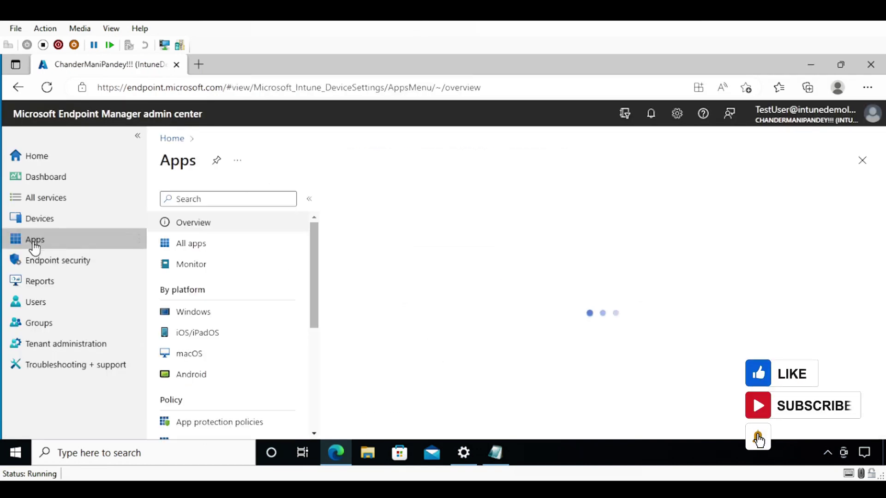
{"action": "left_click", "coordinate": [198, 248]}
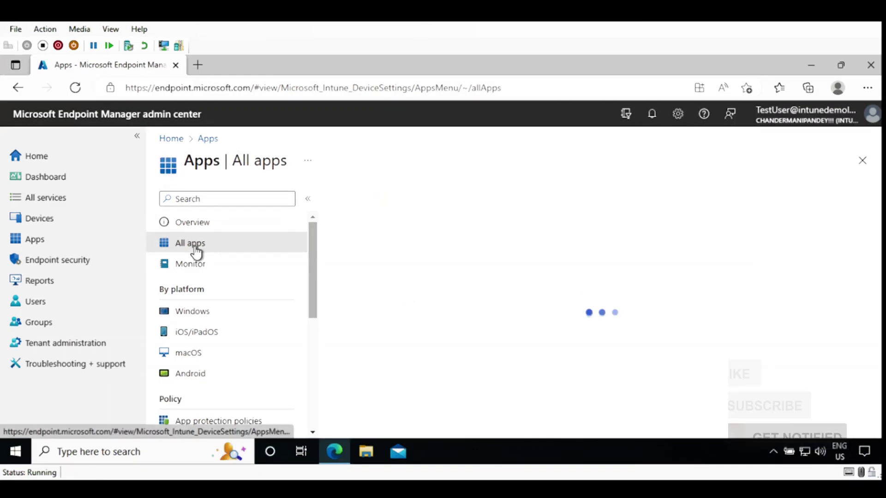
{"action": "left_click", "coordinate": [356, 206]}
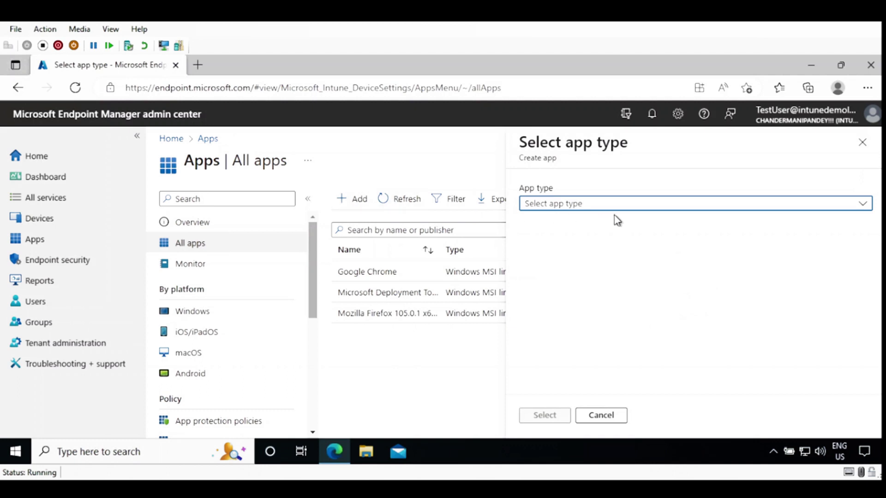
{"action": "left_click", "coordinate": [614, 212]}
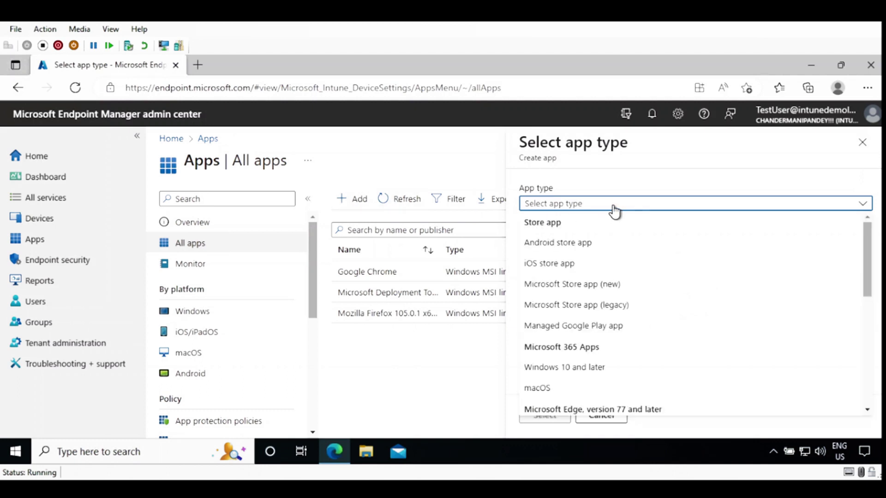
{"action": "left_click", "coordinate": [550, 291]}
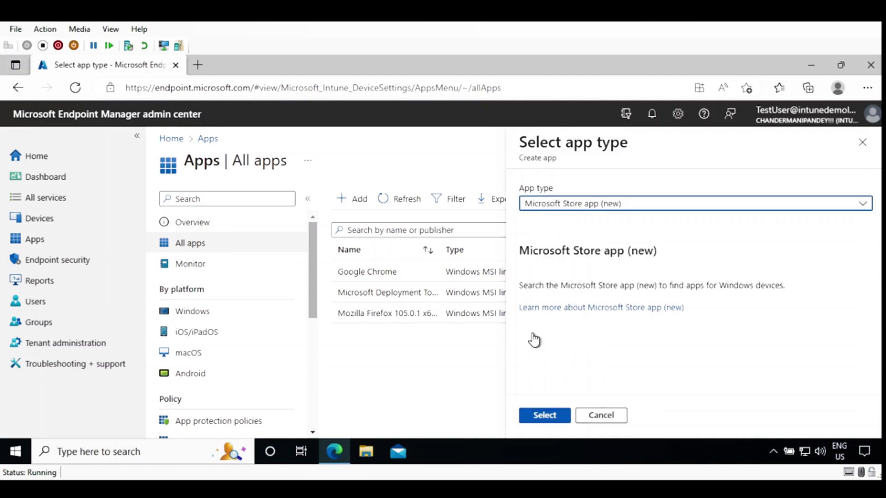
{"action": "left_click", "coordinate": [546, 418]}
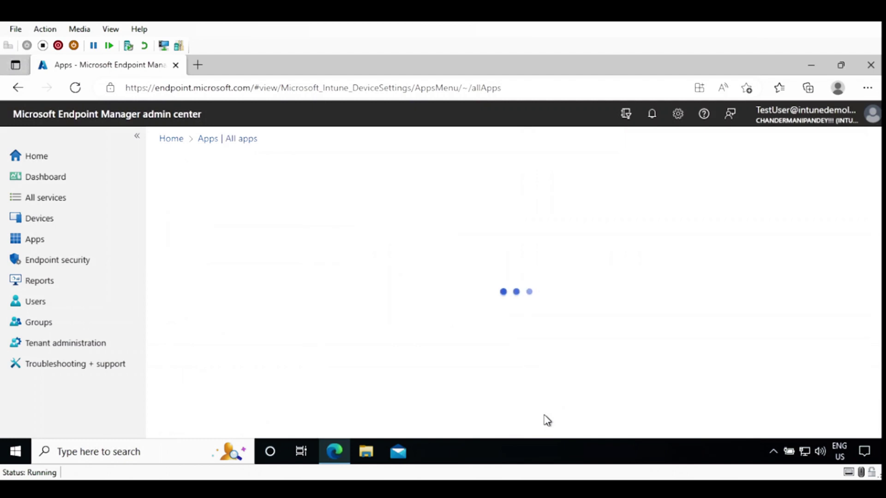
- Search the Microsoft Store for 'Compa', select Company Portal, and advance to Review + create
{"action": "left_click", "coordinate": [419, 289]}
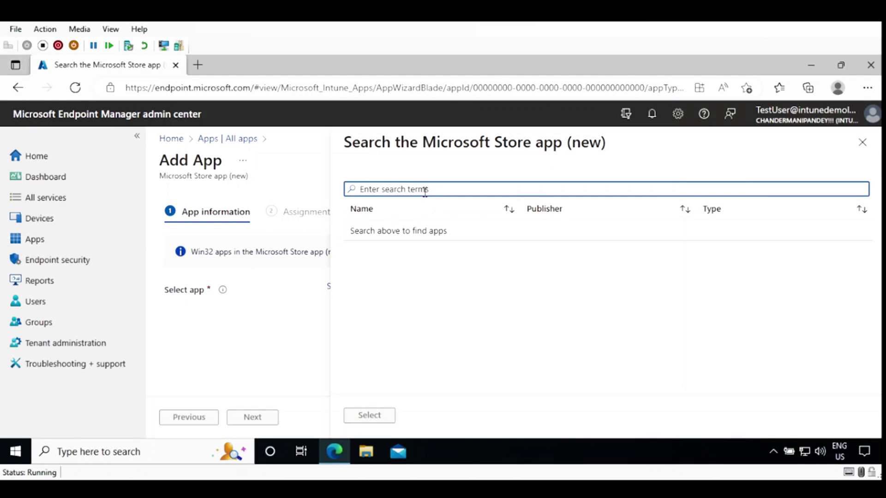
{"action": "type", "text": "Compa"}
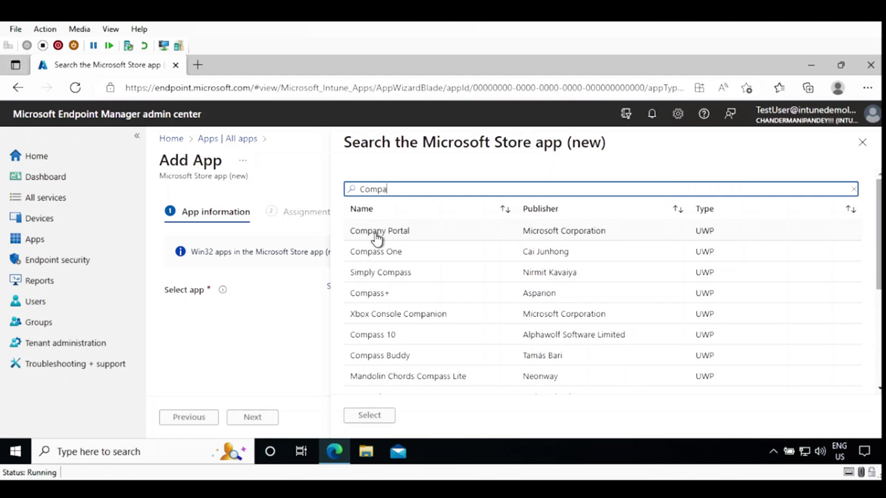
{"action": "left_click", "coordinate": [376, 233]}
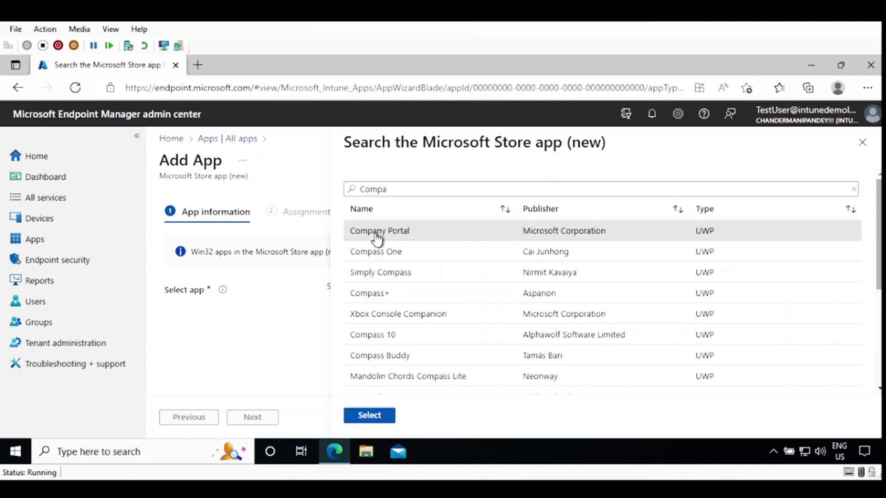
{"action": "left_click", "coordinate": [369, 417]}
{"action": "left_click_drag", "start_coordinate": [879, 201], "coordinate": [879, 343]}
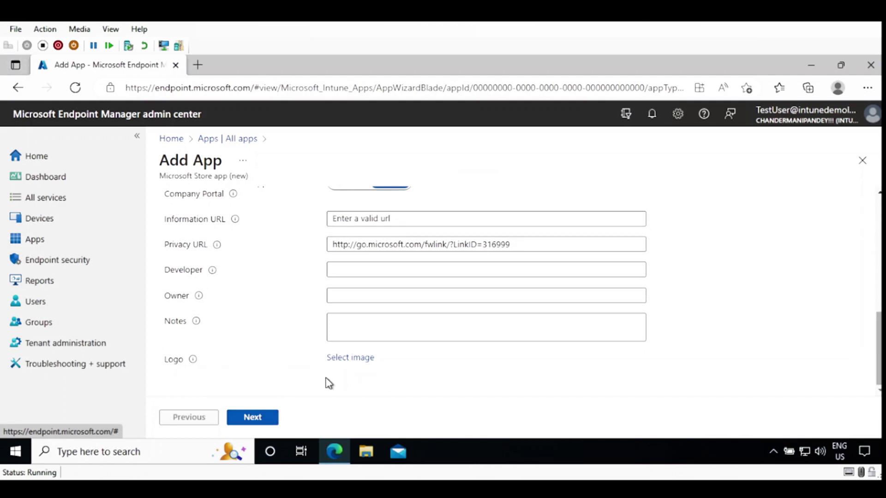
{"action": "left_click", "coordinate": [257, 418]}
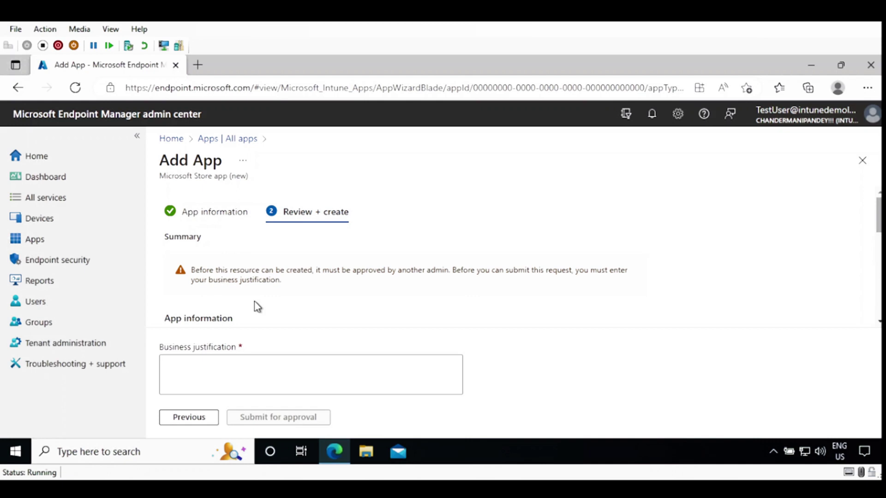
- Paste the business justification and submit the Company Portal creation for approval
{"action": "left_click", "coordinate": [185, 371]}
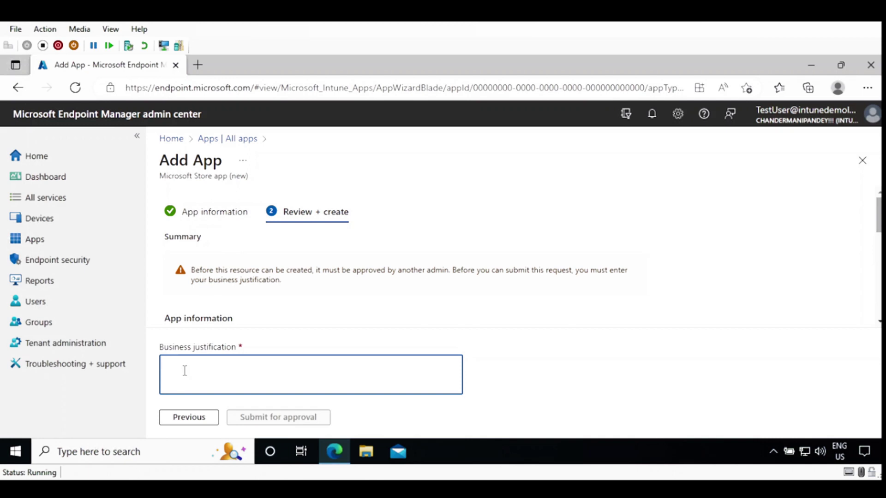
{"action": "type", "text": "Deploying Application Based on the Change No-CHN00000234"}
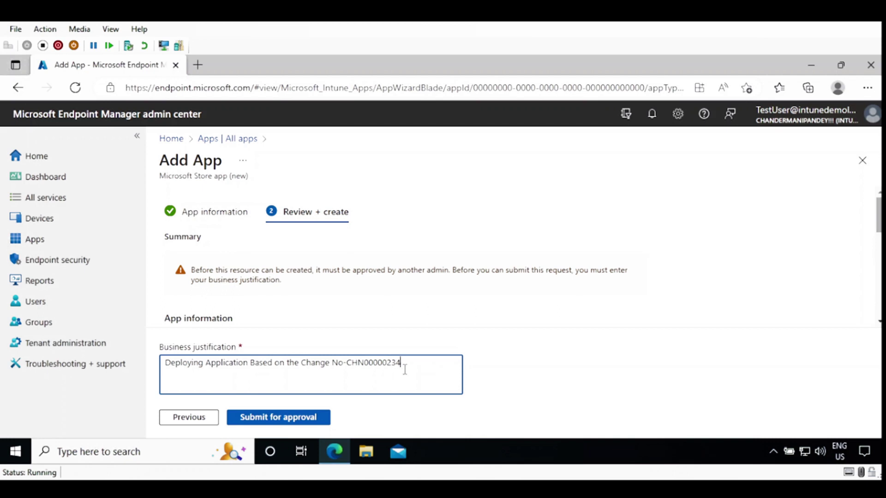
{"action": "left_click", "coordinate": [276, 420]}
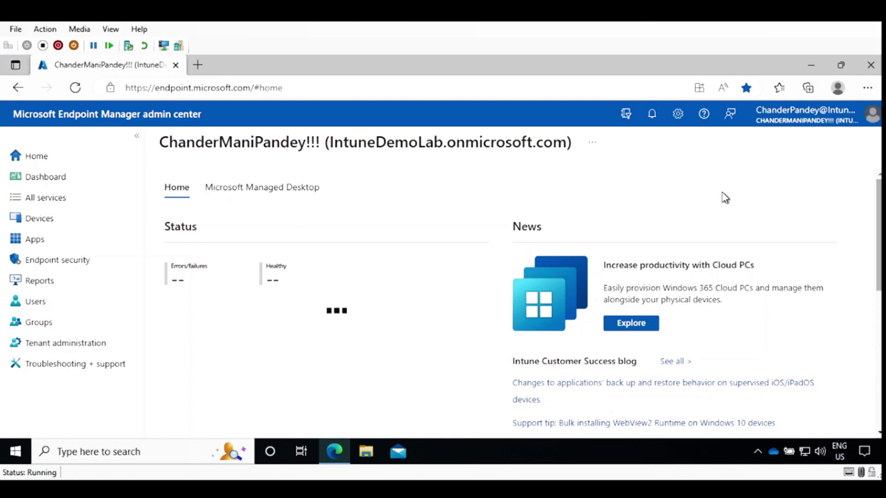
- Open the Deploying Application request under Tenant administration > Multi Admin Approval
{"action": "left_click", "coordinate": [68, 352]}
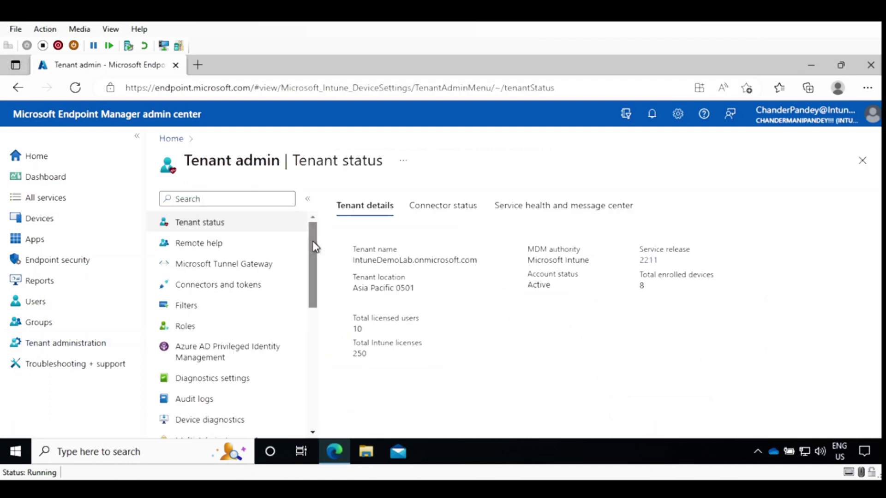
{"action": "left_click_drag", "start_coordinate": [313, 247], "coordinate": [314, 284]}
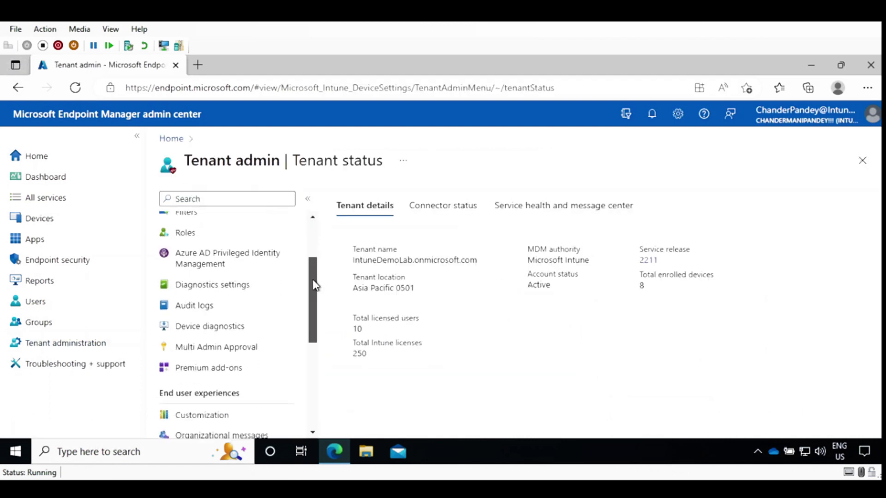
{"action": "left_click", "coordinate": [195, 342]}
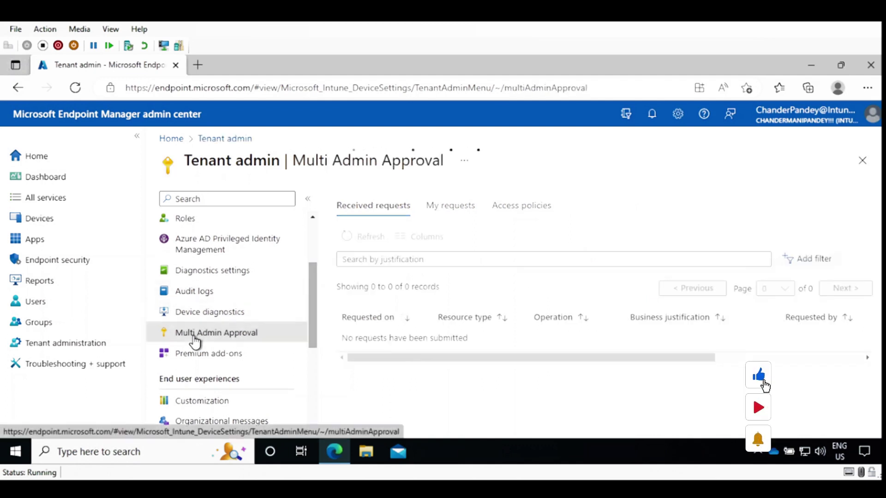
{"action": "key", "text": "ctrl+plus"}
{"action": "key", "text": "ctrl+plus"}
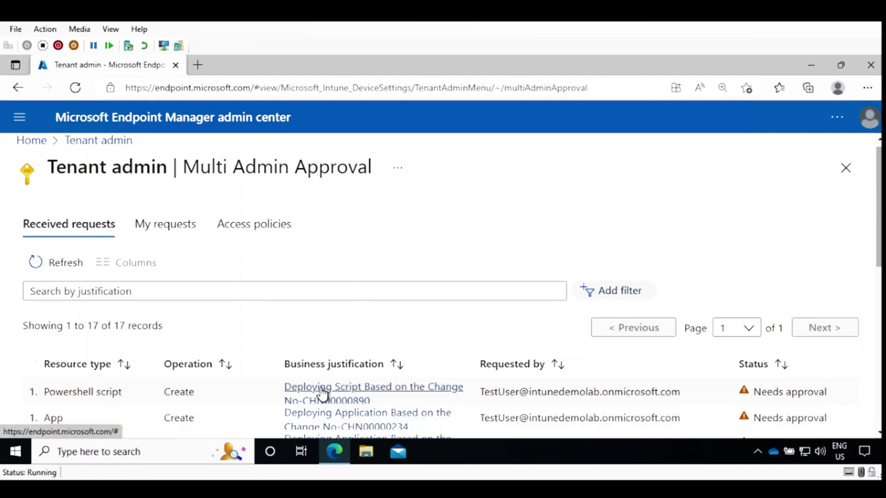
{"action": "left_click", "coordinate": [394, 416]}
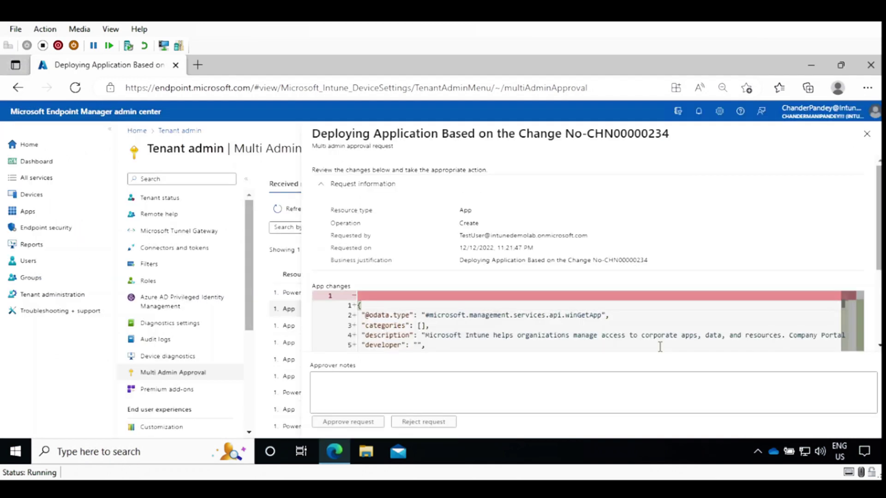
- Add the approver note 'Approve' and approve the app creation request
{"action": "left_click_drag", "start_coordinate": [882, 258], "coordinate": [881, 327]}
{"action": "left_click", "coordinate": [406, 386]}
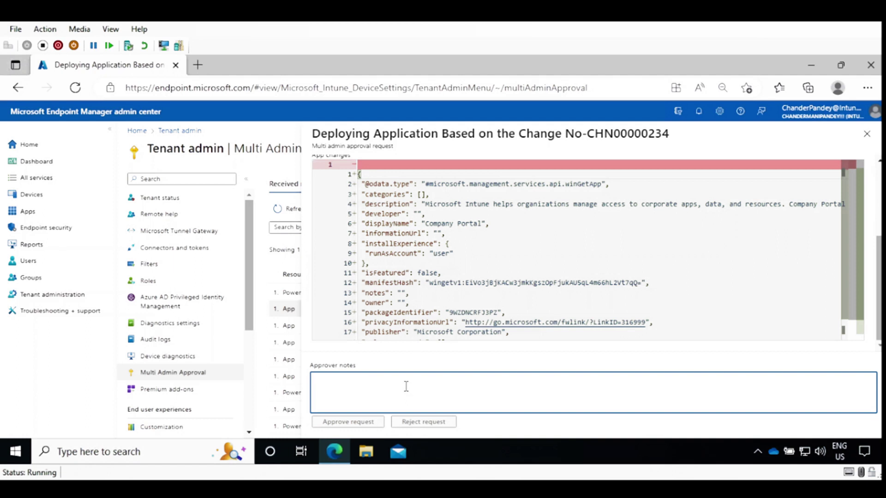
{"action": "type", "text": "Approve"}
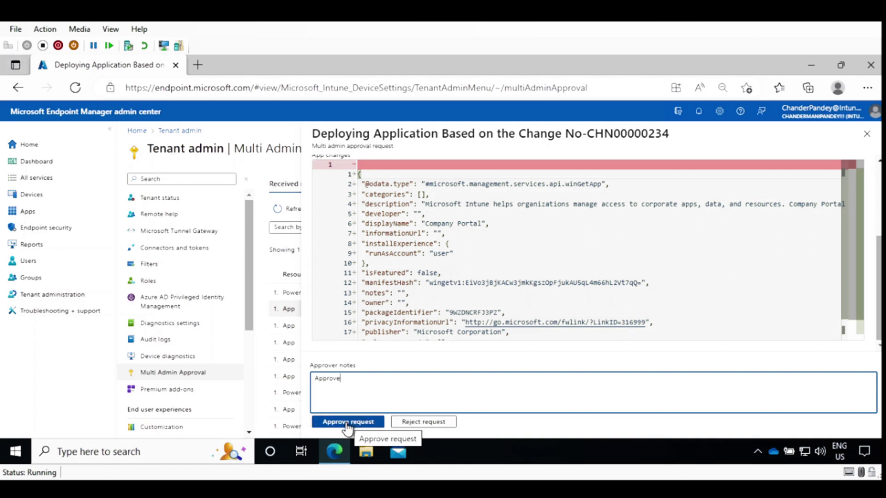
{"action": "left_click", "coordinate": [348, 422]}
{"action": "left_click_drag", "start_coordinate": [281, 309], "coordinate": [602, 315]}
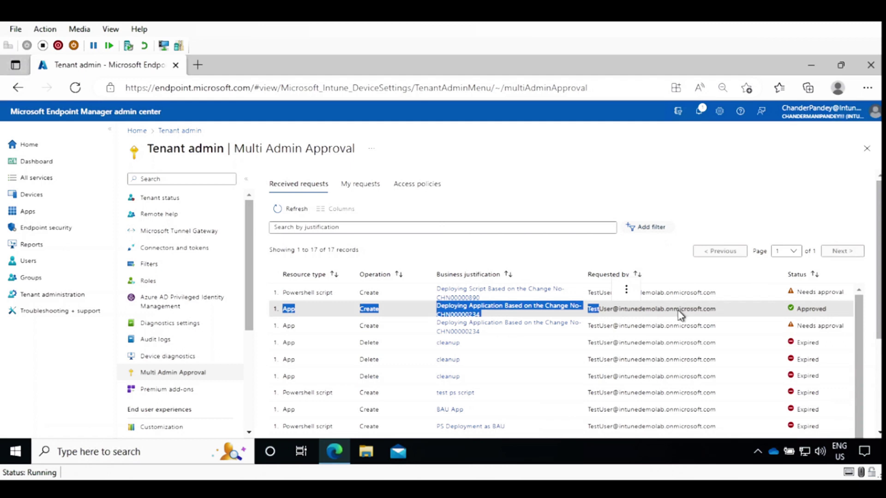
- Check the request's Approved status and switch to a different admin account
{"action": "left_click_drag", "start_coordinate": [838, 313], "coordinate": [781, 313]}
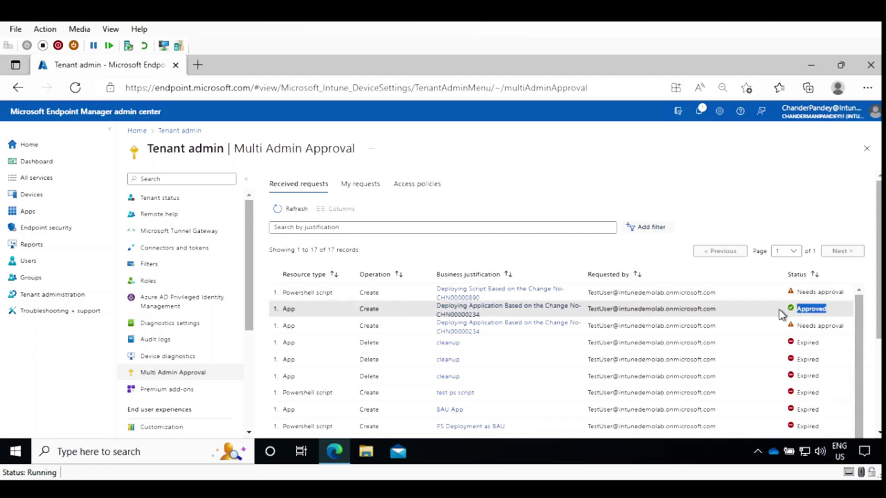
{"action": "left_click", "coordinate": [820, 186]}
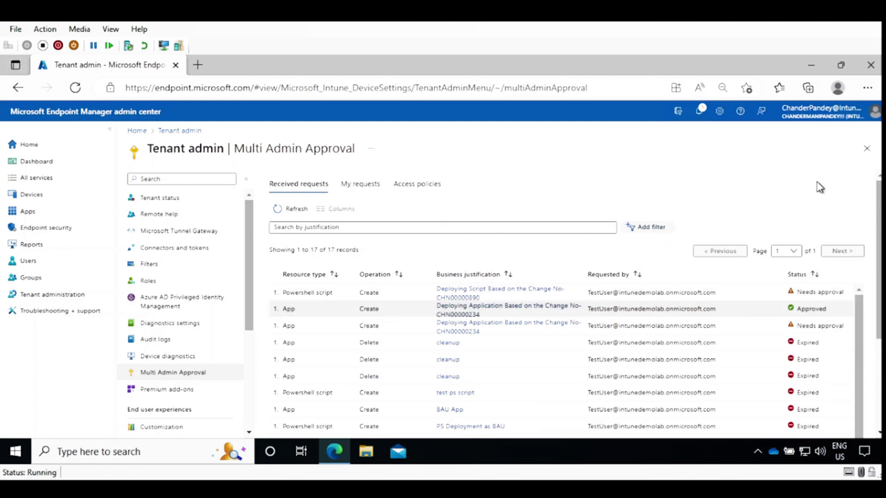
{"action": "left_click", "coordinate": [872, 120]}
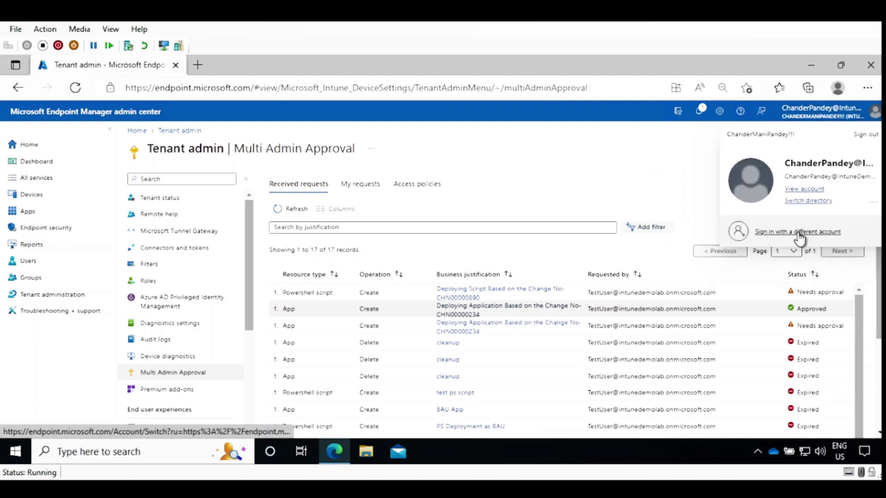
{"action": "left_click", "coordinate": [792, 261]}
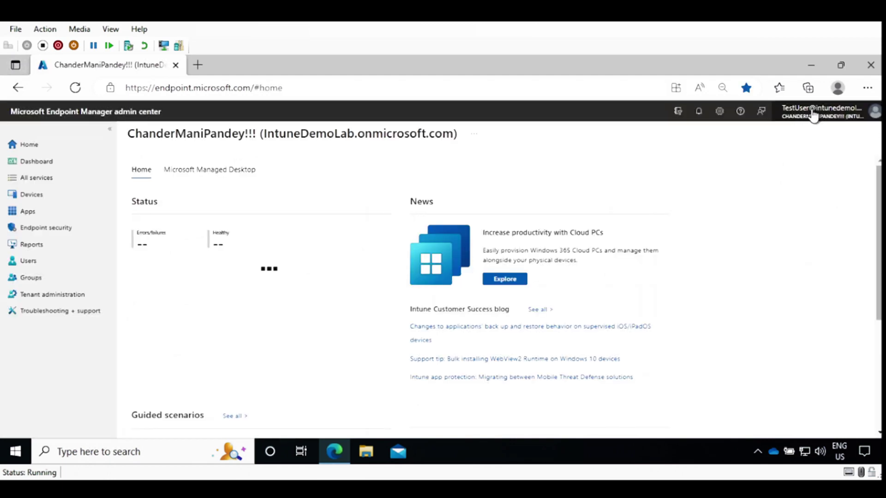
{"action": "mouse_move", "coordinate": [814, 115]}
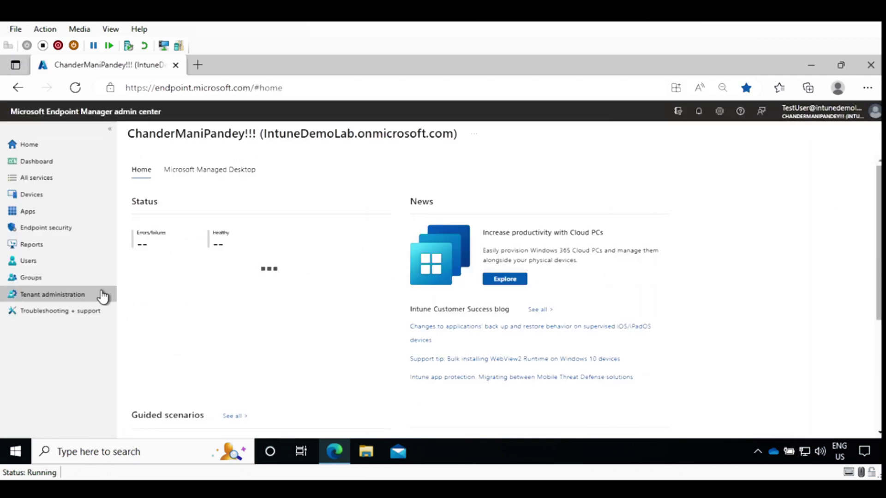
- Open Company Portal's properties from All apps and edit its Assignments
{"action": "left_click", "coordinate": [28, 216]}
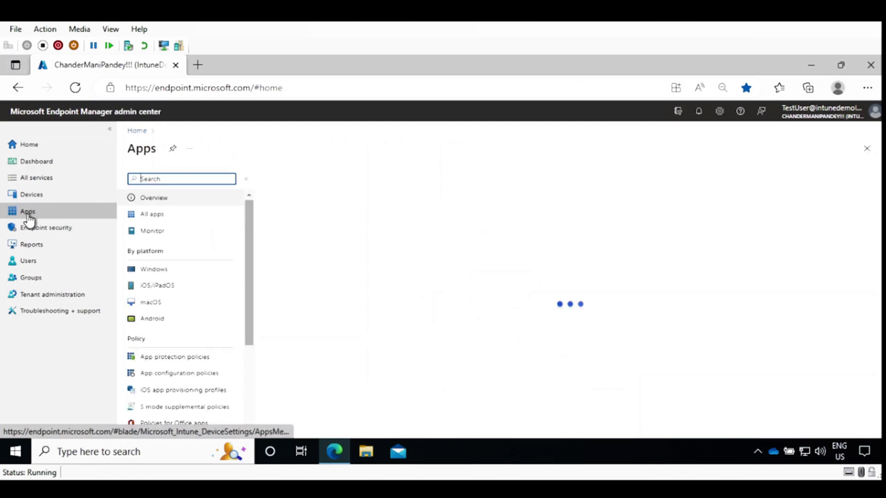
{"action": "left_click", "coordinate": [161, 216]}
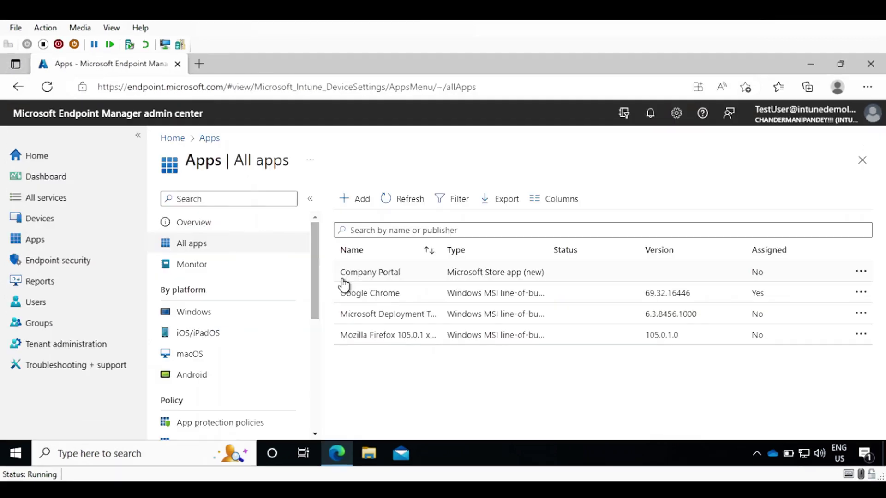
{"action": "left_click", "coordinate": [379, 277]}
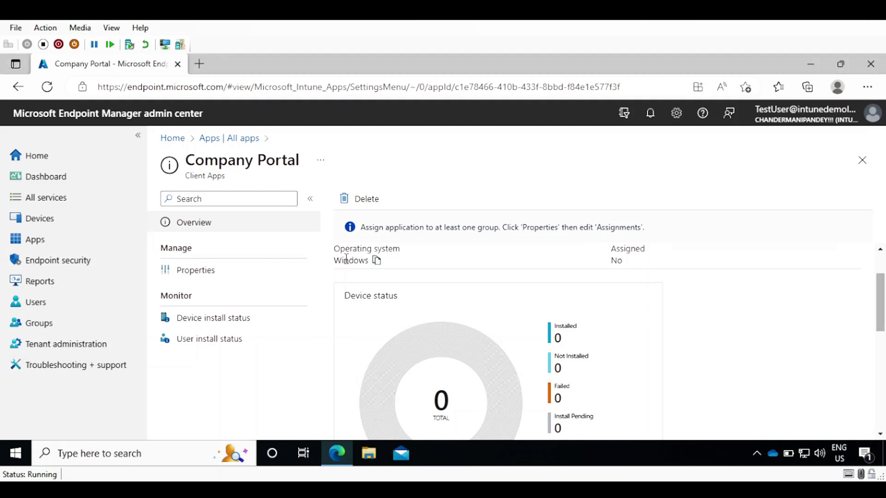
{"action": "left_click", "coordinate": [191, 272]}
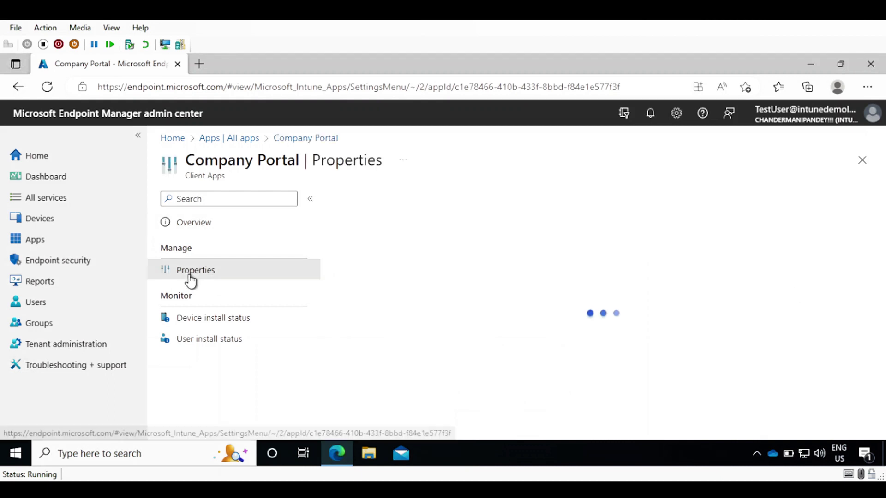
{"action": "left_click_drag", "start_coordinate": [881, 236], "coordinate": [881, 352]}
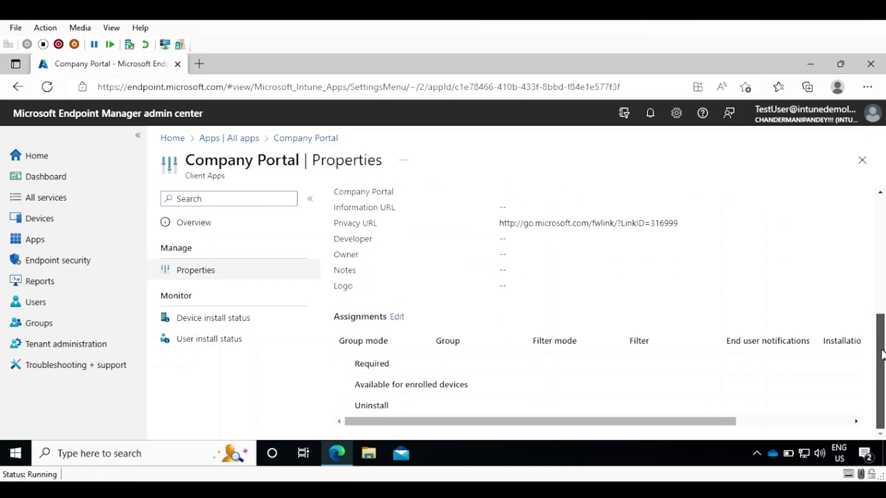
{"action": "left_click", "coordinate": [397, 317]}
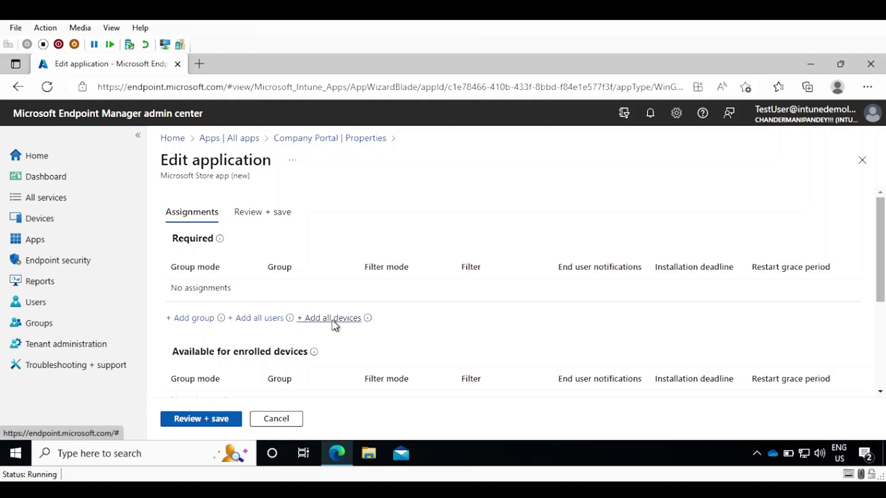
- Assign Company Portal as Required to All devices, paste a business justification, and save
{"action": "left_click", "coordinate": [333, 325]}
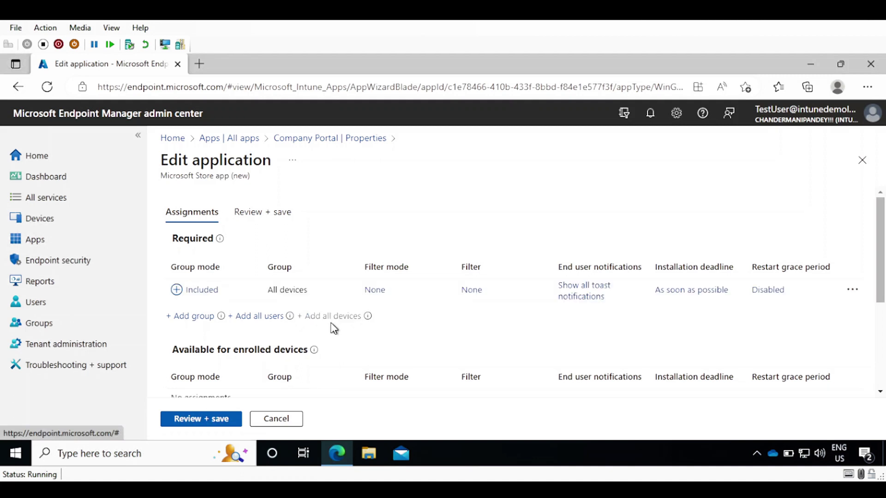
{"action": "left_click", "coordinate": [203, 424]}
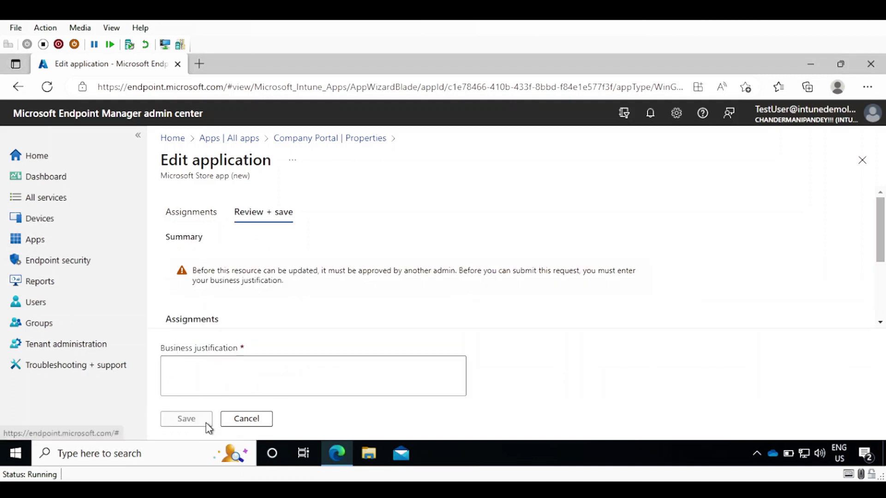
{"action": "left_click", "coordinate": [237, 368]}
{"action": "type", "text": "Application Deploying as per Change Request No-CHN00000234"}
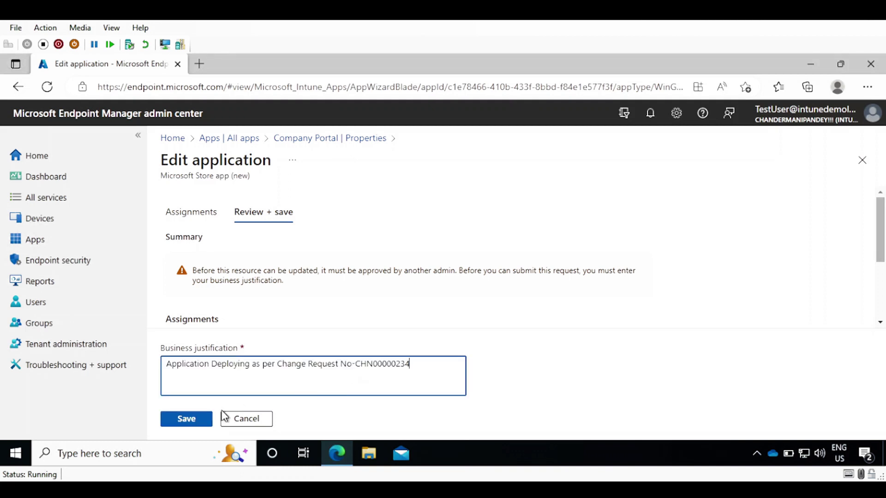
{"action": "left_click", "coordinate": [190, 422]}
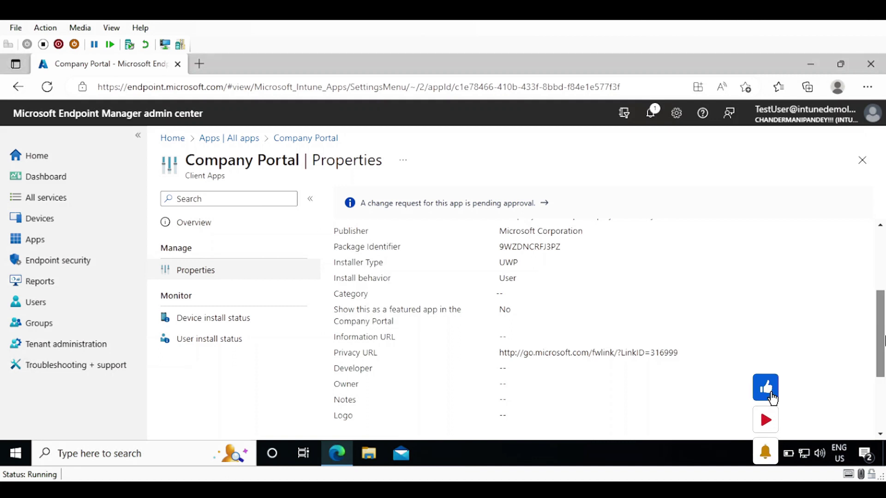
- Switch admin and open the pending assignment request in Multi Admin Approval
{"action": "left_click", "coordinate": [809, 123]}
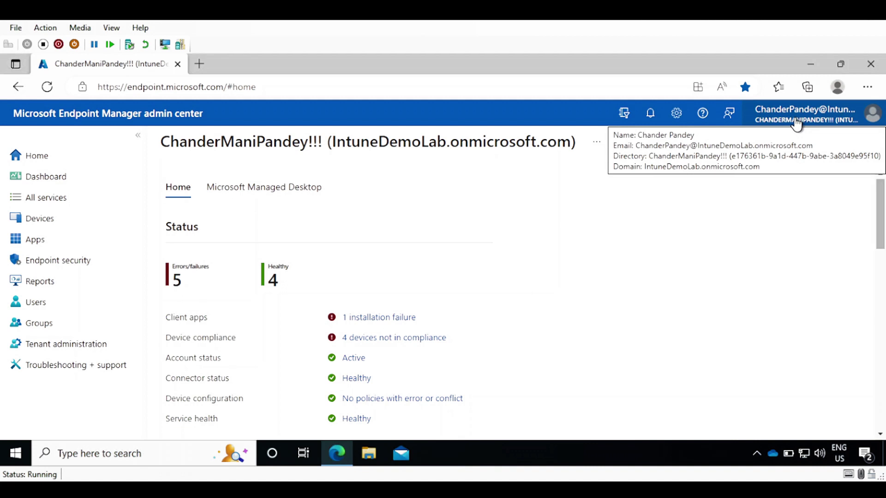
{"action": "left_click", "coordinate": [46, 350]}
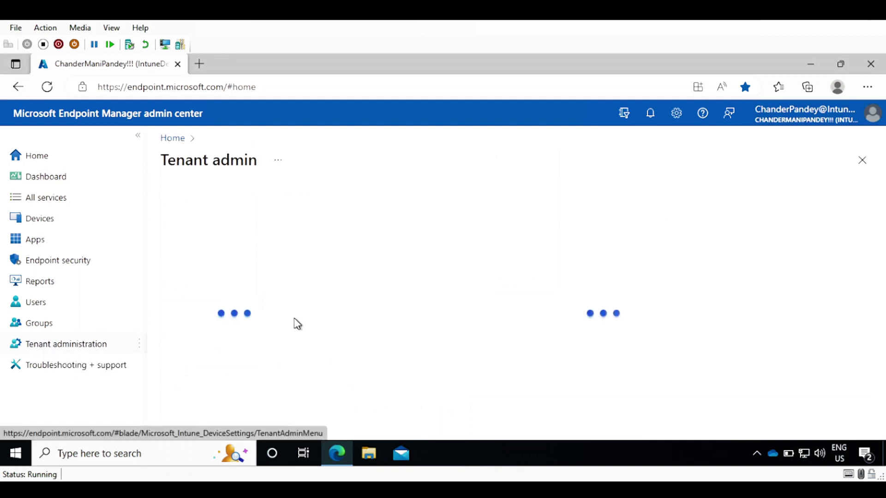
{"action": "scroll", "coordinate": [318, 233], "scroll_direction": "down", "scroll_amount": 3}
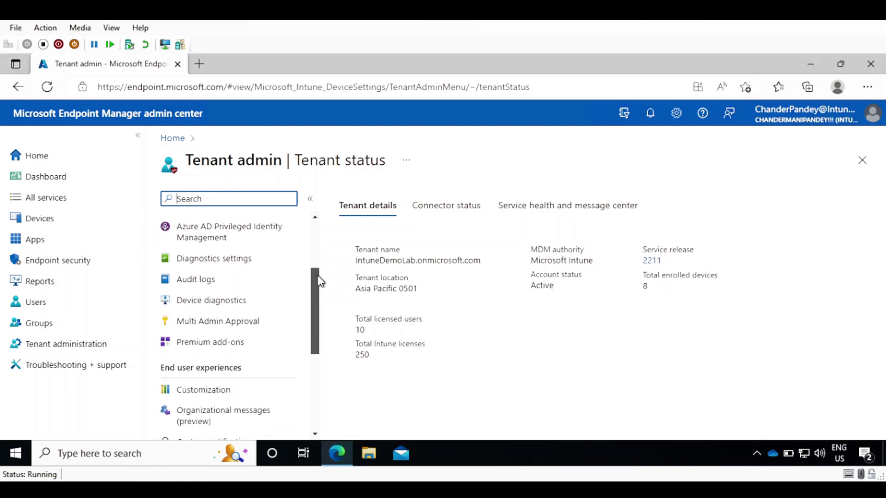
{"action": "left_click", "coordinate": [197, 318]}
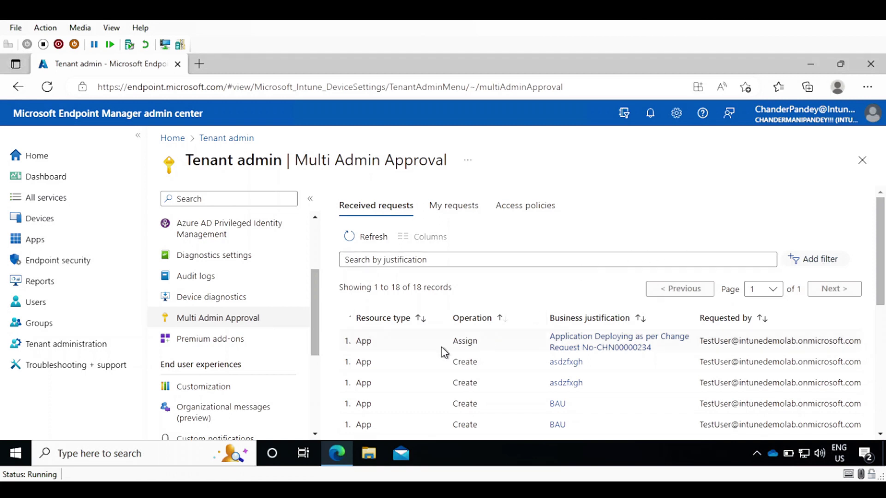
{"action": "left_click", "coordinate": [593, 348]}
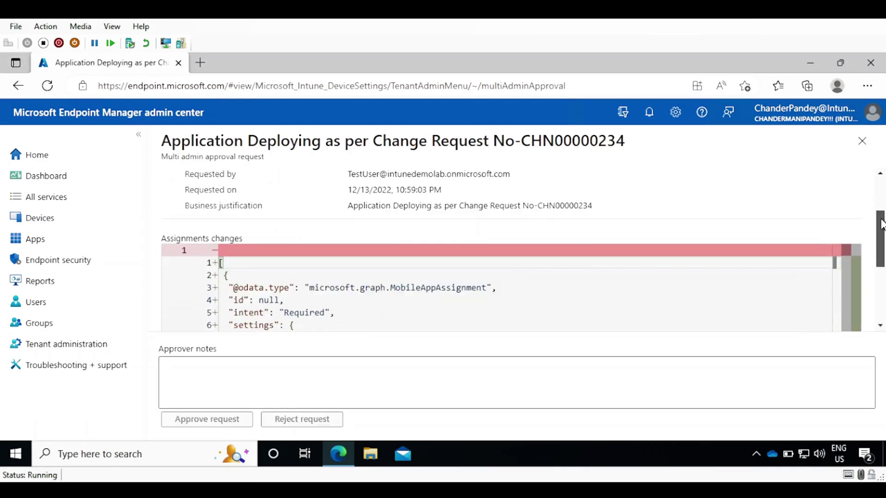
- Add the approver note 'Approve' and approve the All devices assignment request
{"action": "left_click_drag", "start_coordinate": [881, 244], "coordinate": [879, 297]}
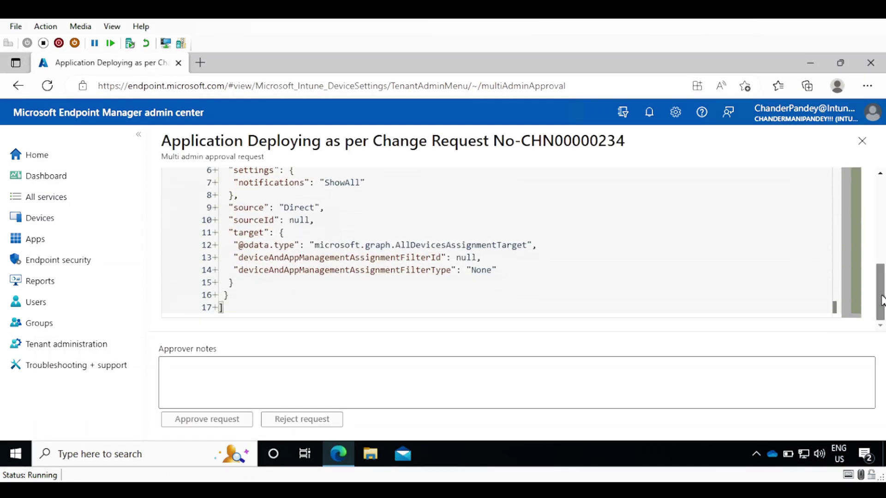
{"action": "left_click", "coordinate": [203, 375]}
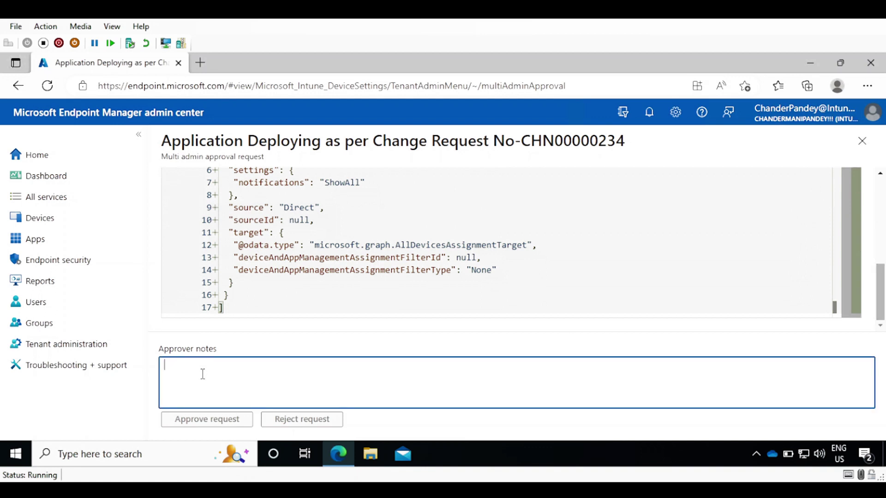
{"action": "type", "text": "Approve"}
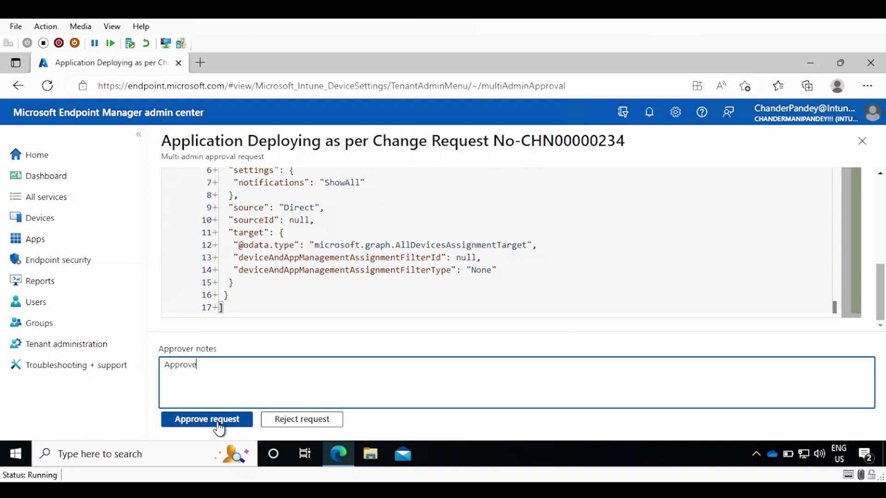
{"action": "left_click", "coordinate": [216, 423]}
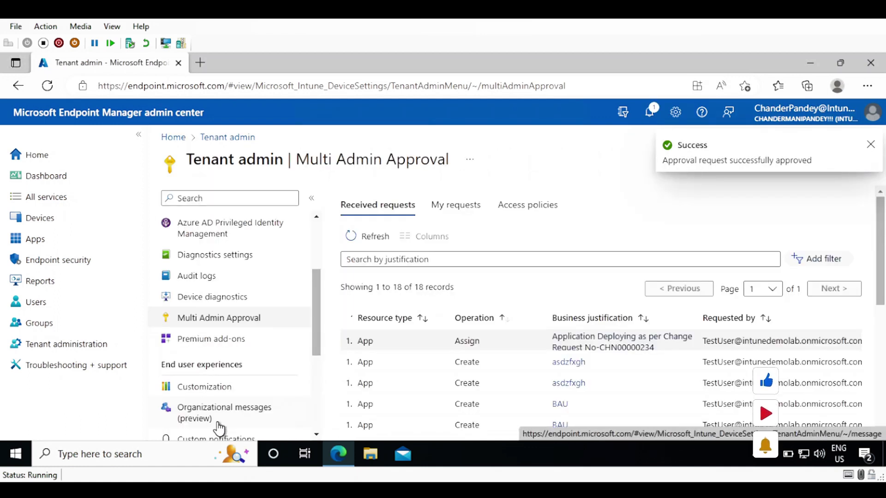
- Switch back to the requesting admin's account via the account menu, landing on Apps > All apps
{"action": "left_click", "coordinate": [825, 121]}
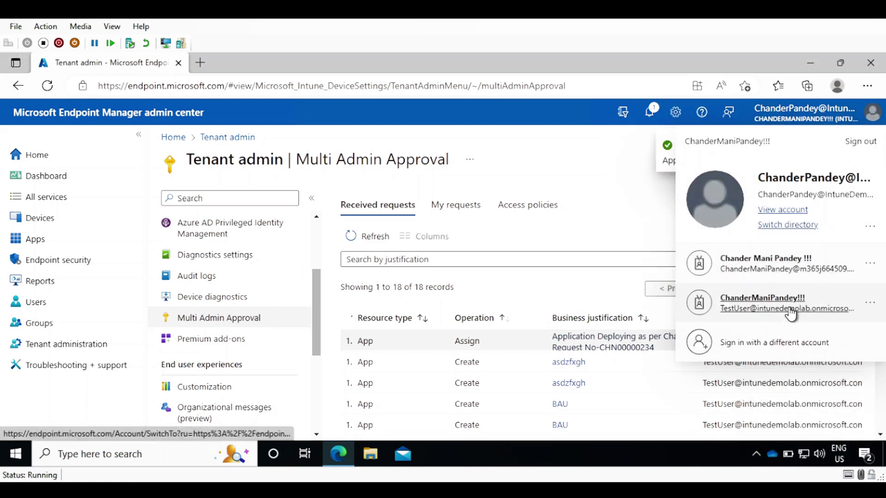
{"action": "left_click", "coordinate": [790, 312]}
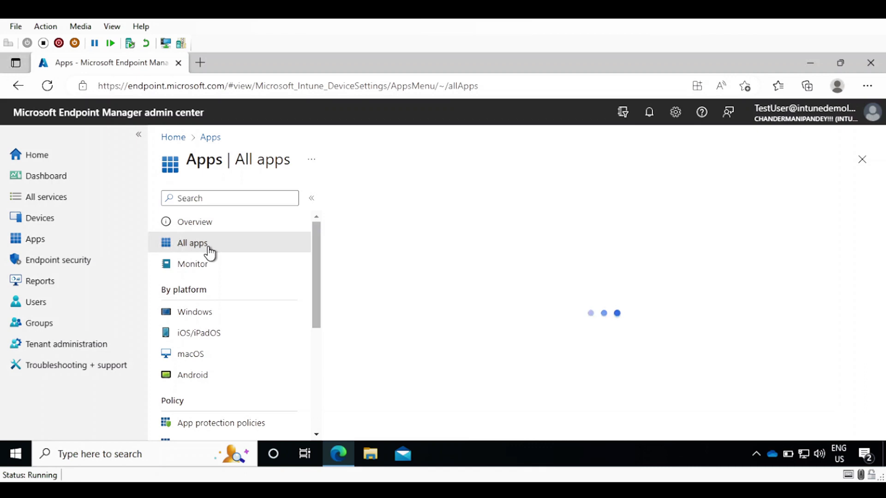